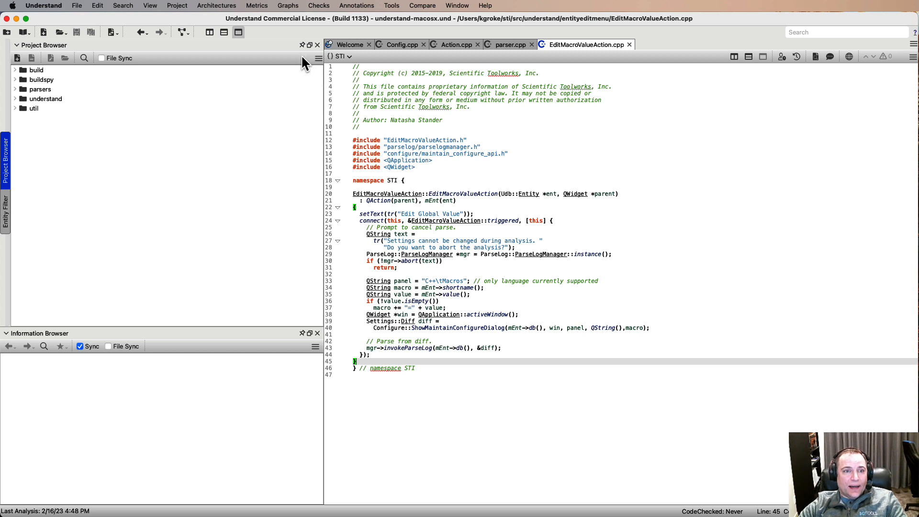
# - Open the dependency check configuration and select the api architecture under understand
pyautogui.click(317, 6)
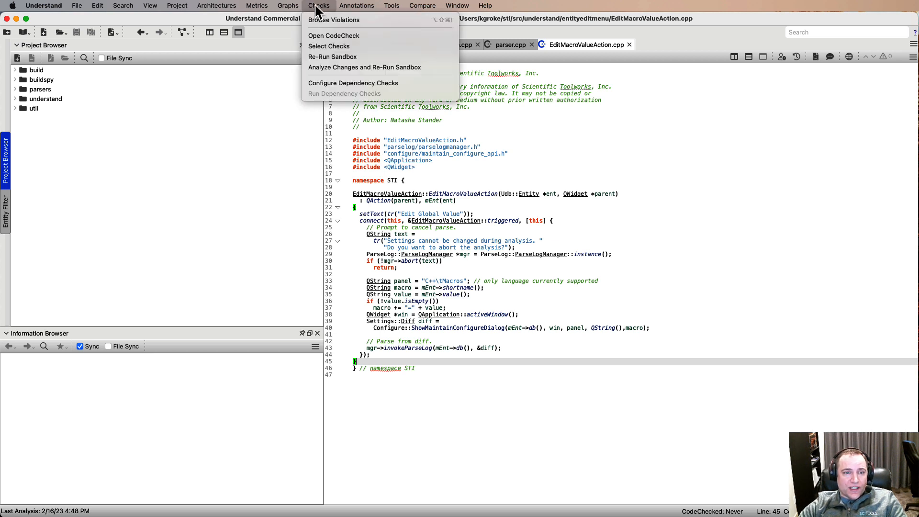
pyautogui.click(335, 85)
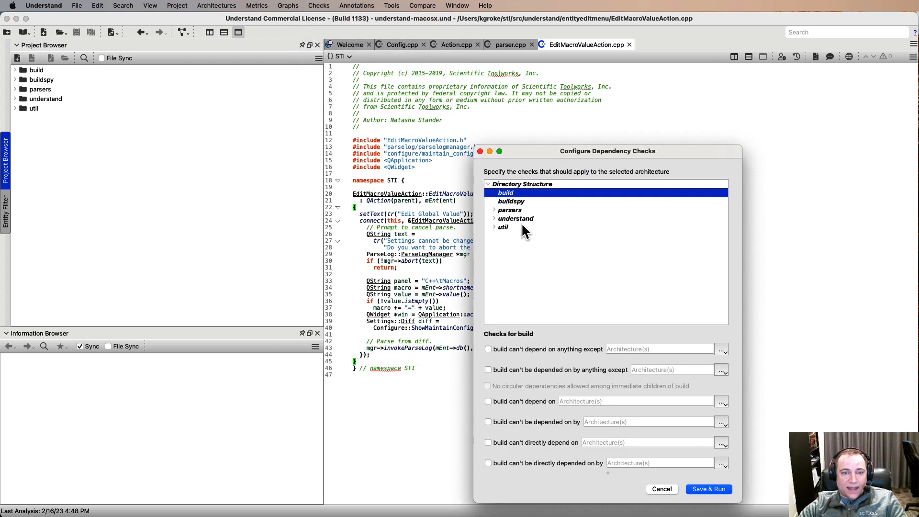
pyautogui.click(493, 219)
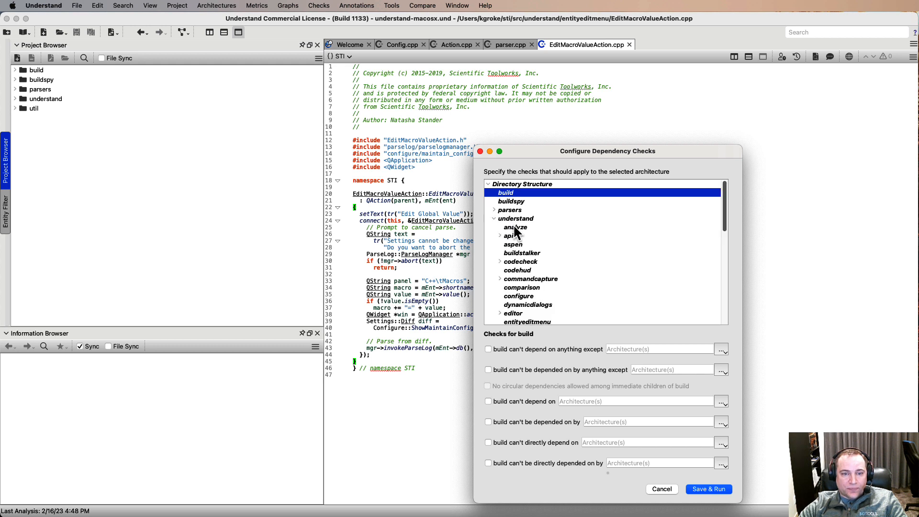
pyautogui.scroll(-2, 518, 228)
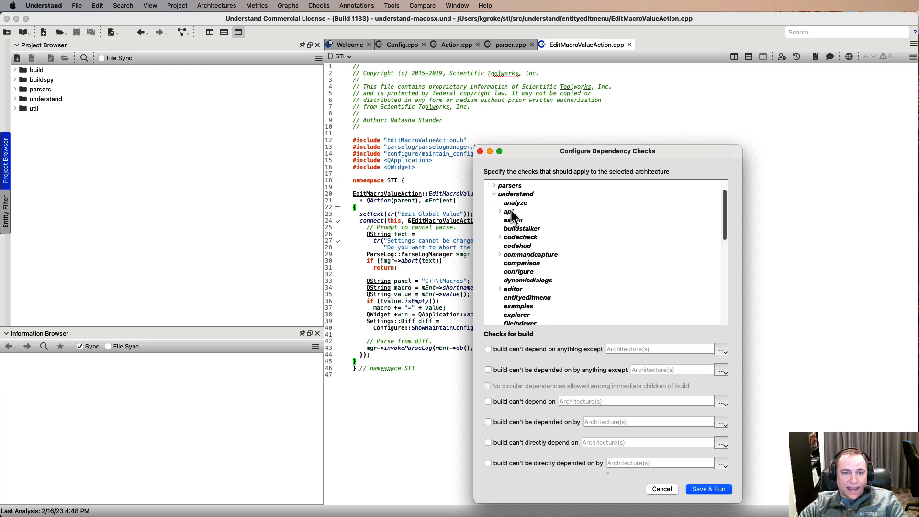
pyautogui.click(510, 211)
pyautogui.scroll(-10, 538, 222)
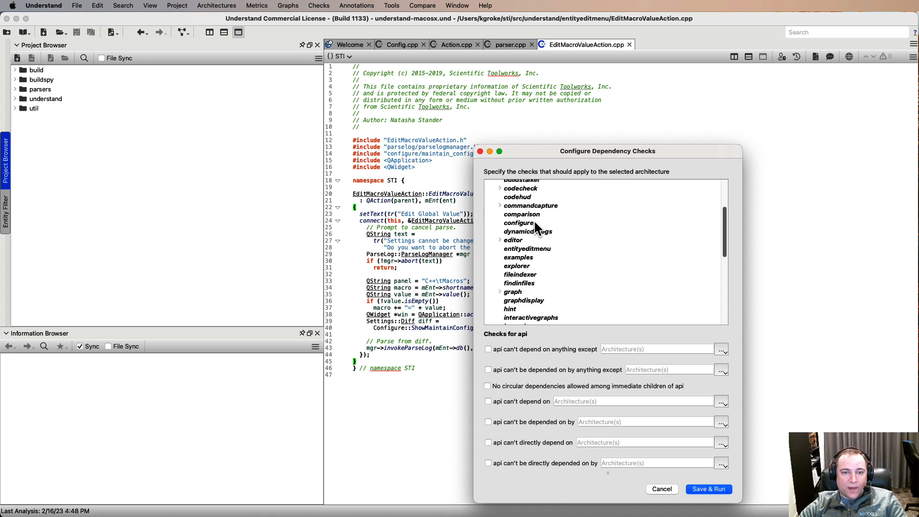
pyautogui.scroll(-2, 536, 229)
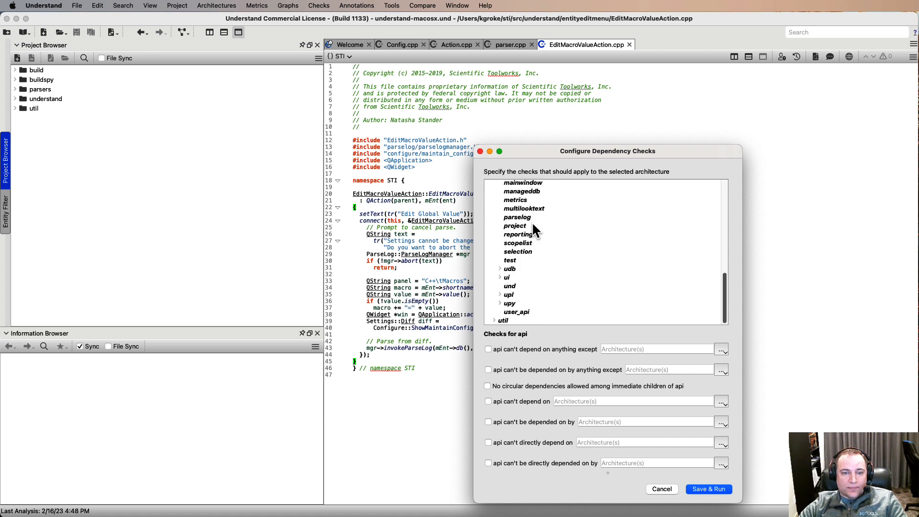
pyautogui.scroll(12, 543, 283)
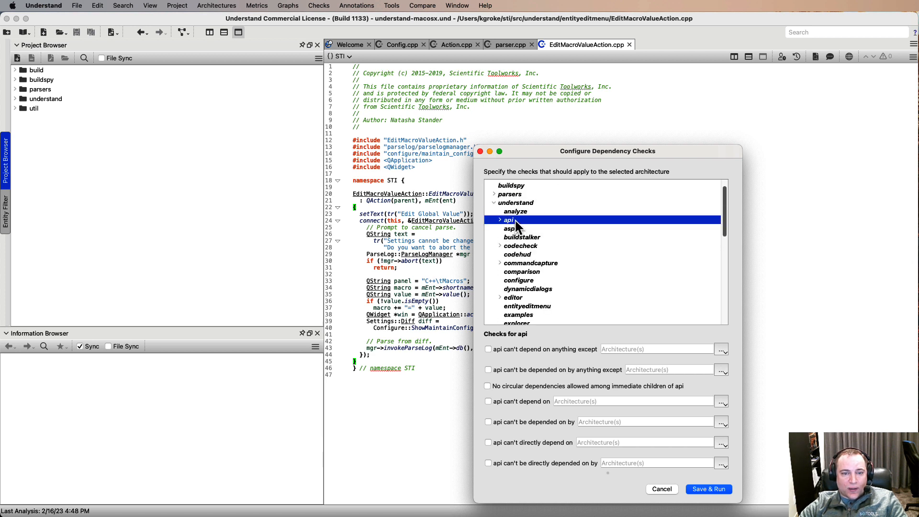
# - Add a check that api can't depend on Directory Structure/understand/ui, and save and run it
pyautogui.scroll(-3, 543, 313)
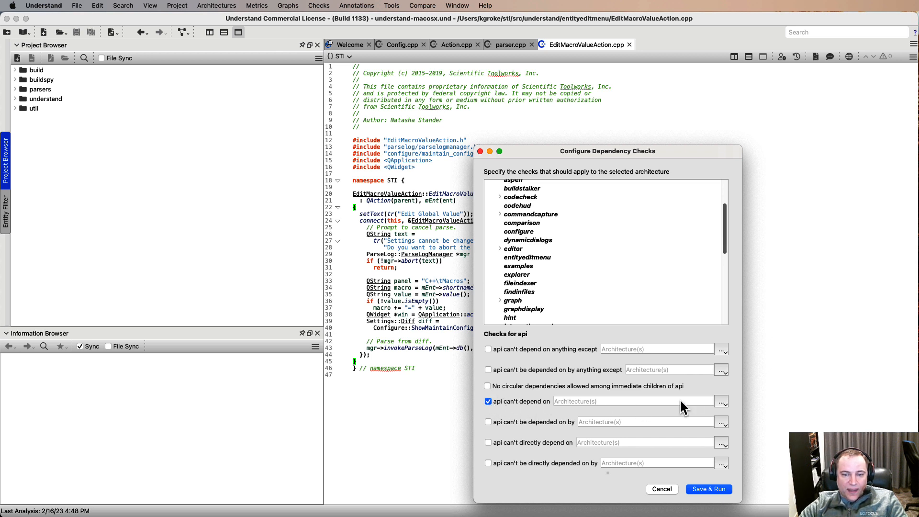
pyautogui.click(721, 401)
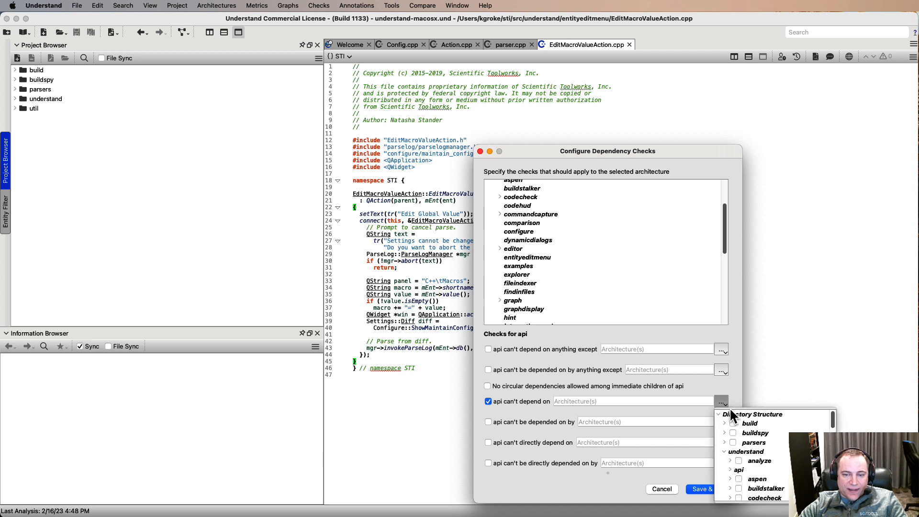
pyautogui.scroll(-10, 758, 436)
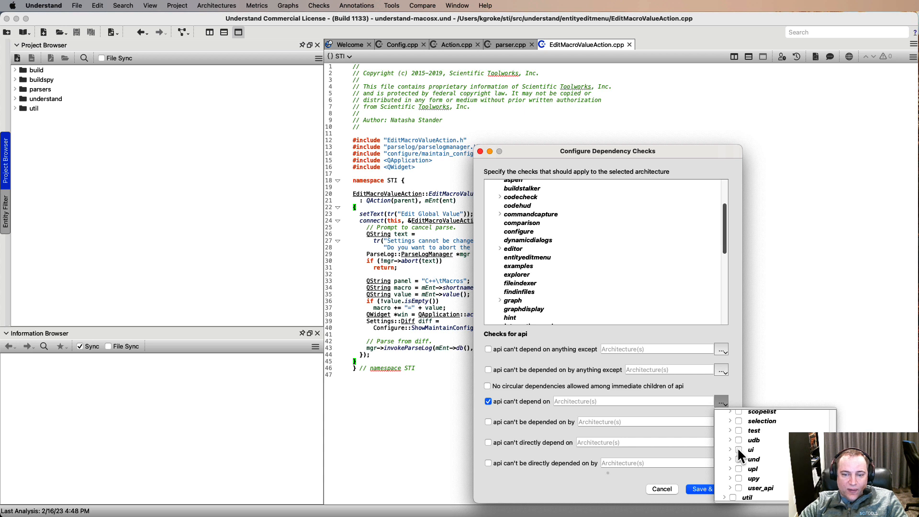
pyautogui.click(731, 383)
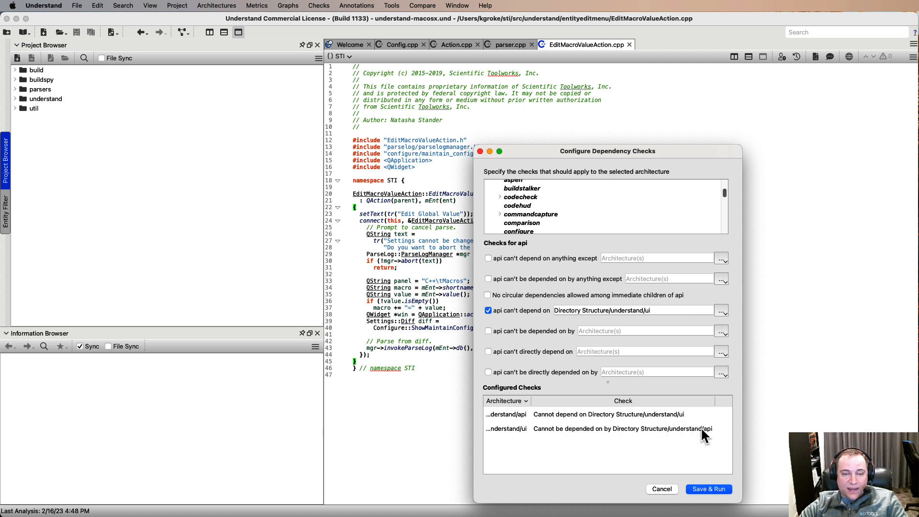
pyautogui.click(708, 488)
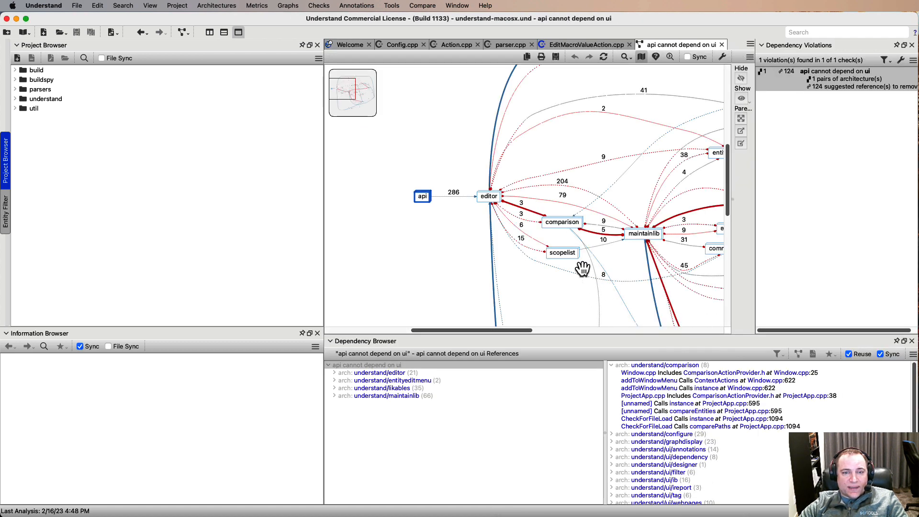
# - Enlarge the violation graph area and examine the references behind the maintainlib-to-configure edge
pyautogui.moveTo(322, 186); pyautogui.dragTo(115, 160)
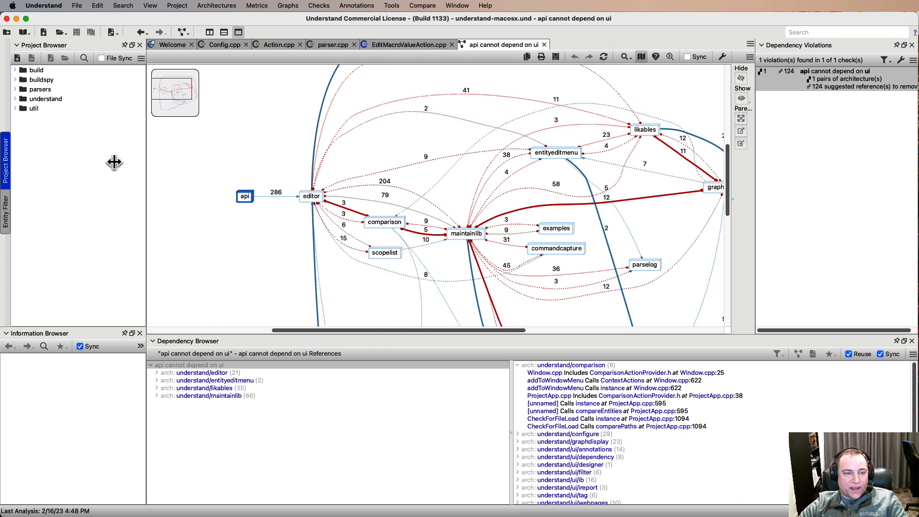
pyautogui.moveTo(609, 334); pyautogui.dragTo(619, 387)
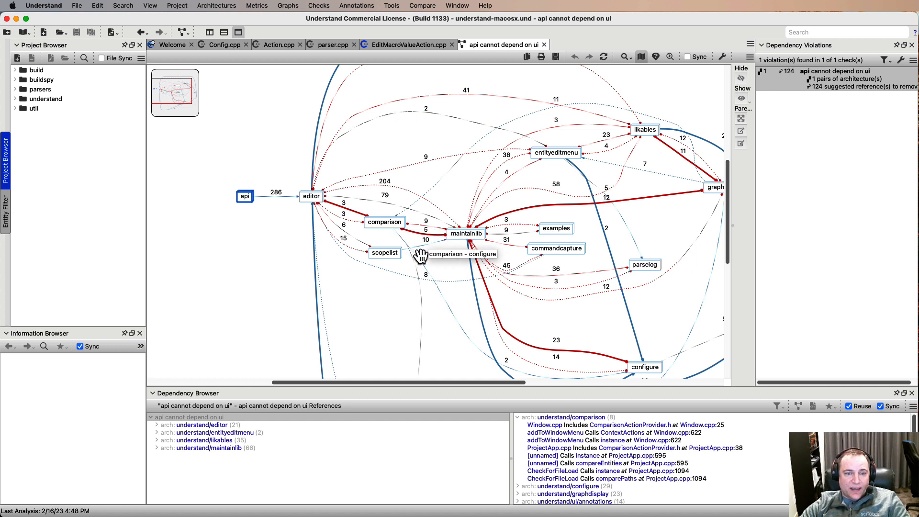
pyautogui.click(485, 287)
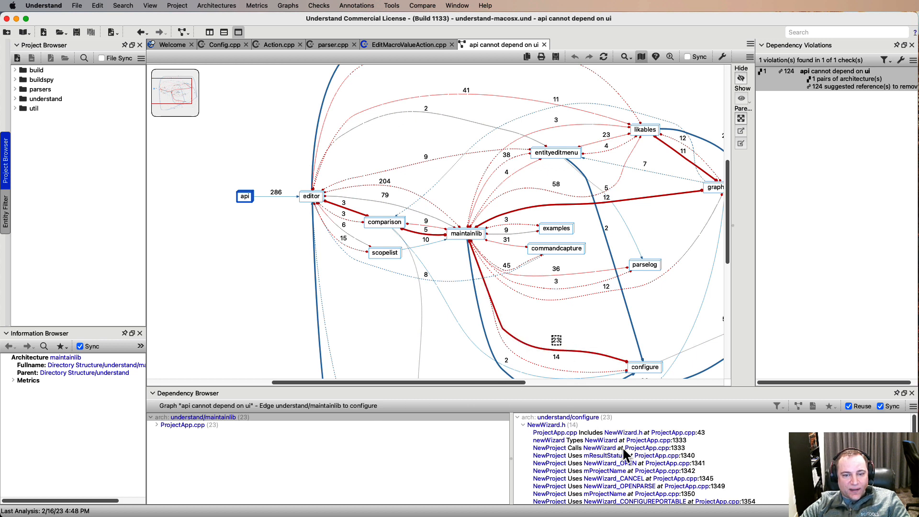
pyautogui.scroll(-5, 619, 444)
pyautogui.scroll(2, 620, 444)
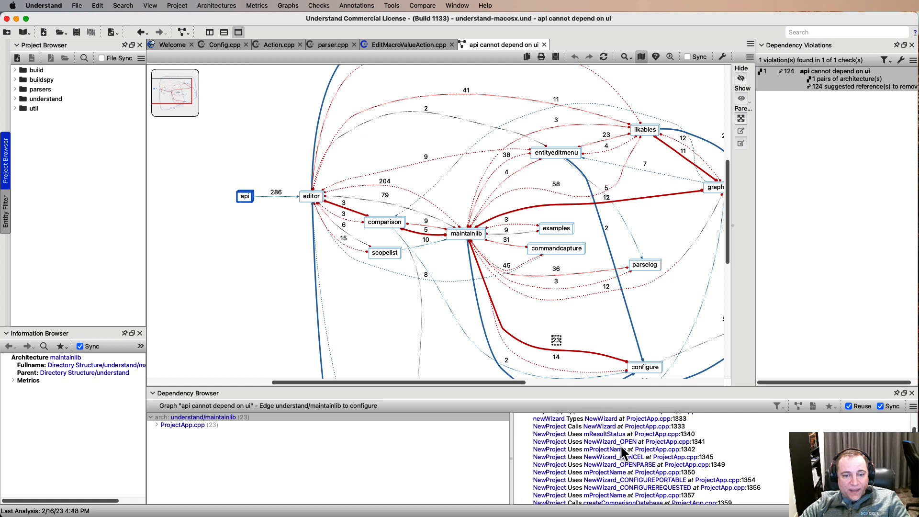
pyautogui.scroll(3, 620, 444)
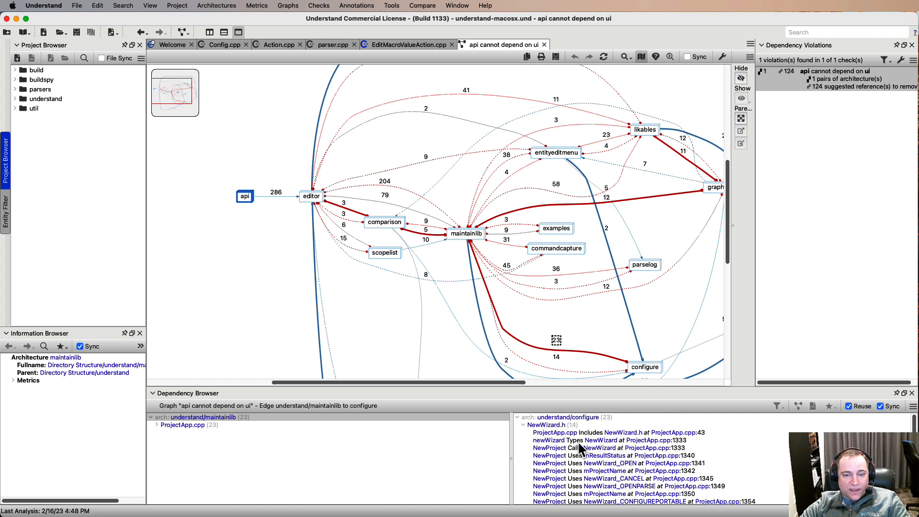
# - View the mResultStatus reference at line 1340 of ProjectApp.cpp in the source, and close that file
pyautogui.doubleClick(575, 455)
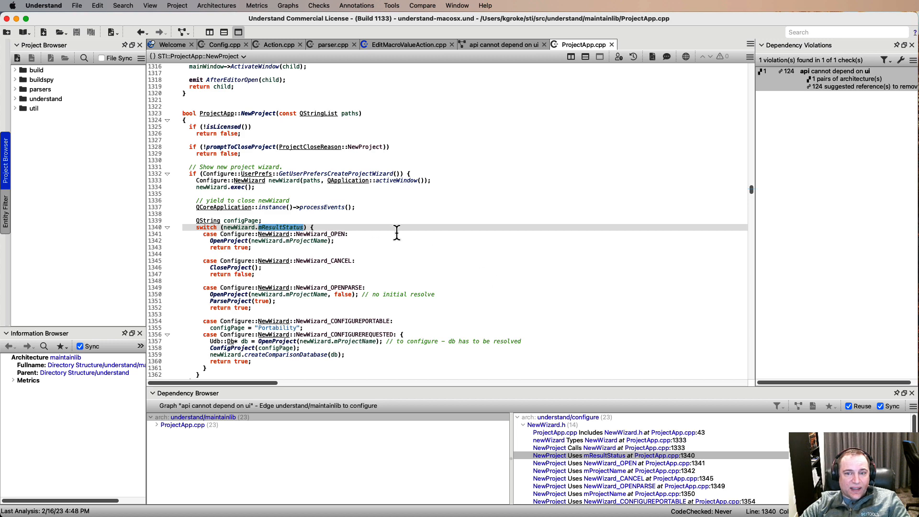
pyautogui.click(612, 44)
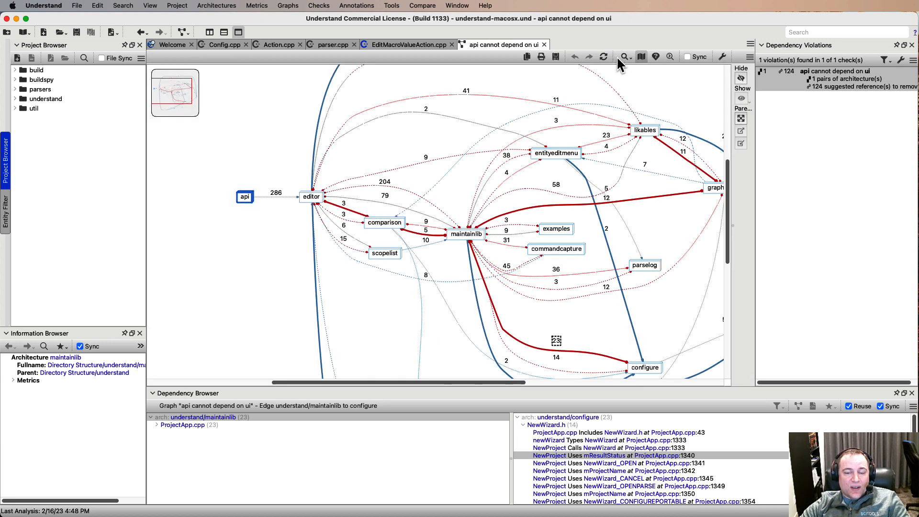
pyautogui.moveTo(638, 180); pyautogui.dragTo(574, 202)
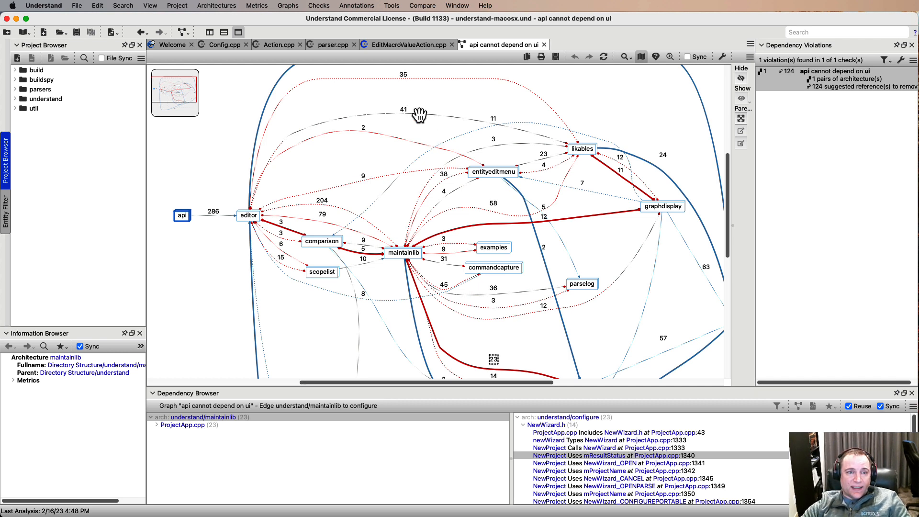
# - Create a new shared CodeCheck configuration named "No API/UI Dependencies"
pyautogui.click(321, 6)
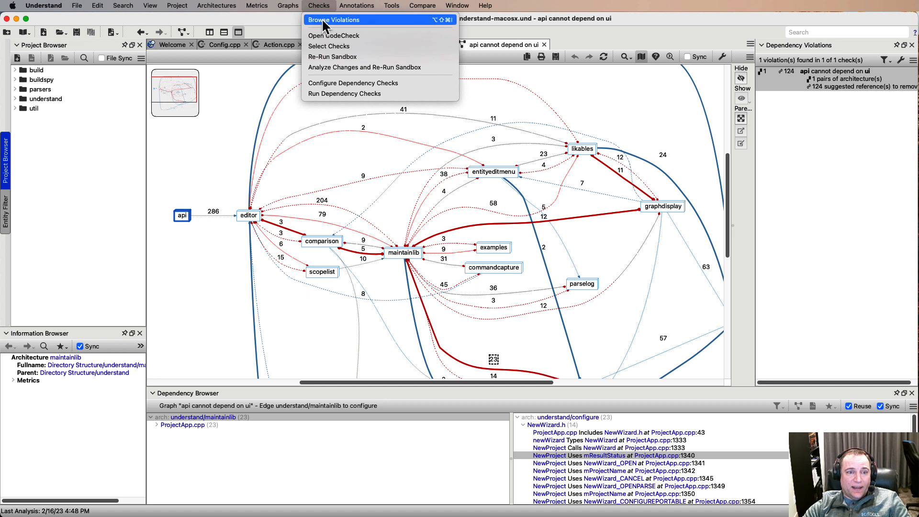
pyautogui.click(341, 47)
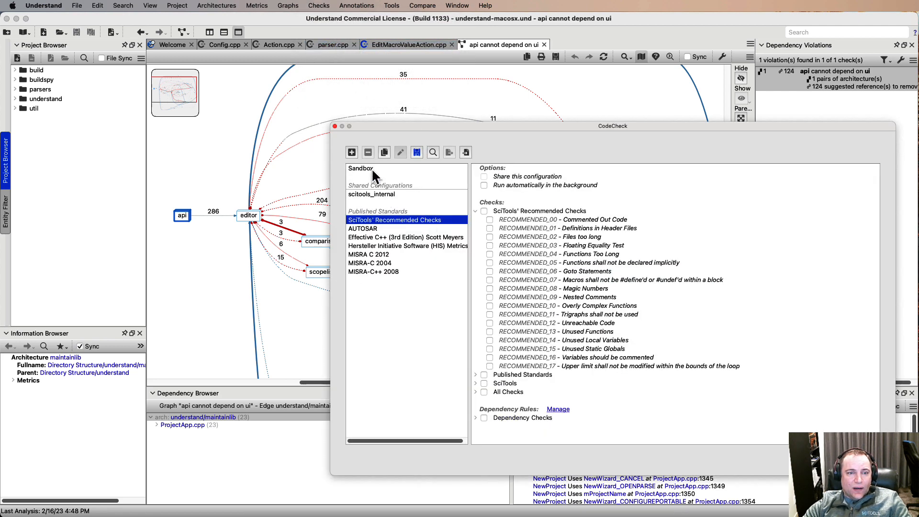
pyautogui.click(351, 152)
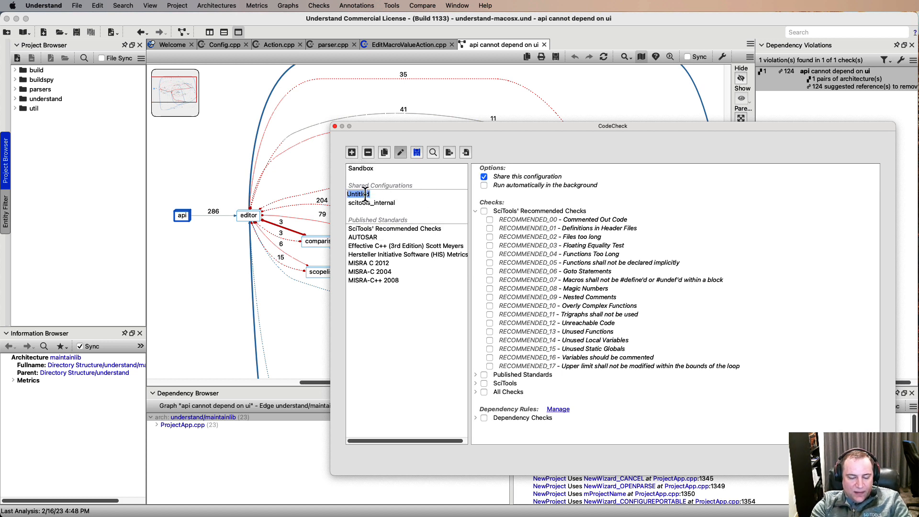
pyautogui.write('No API')
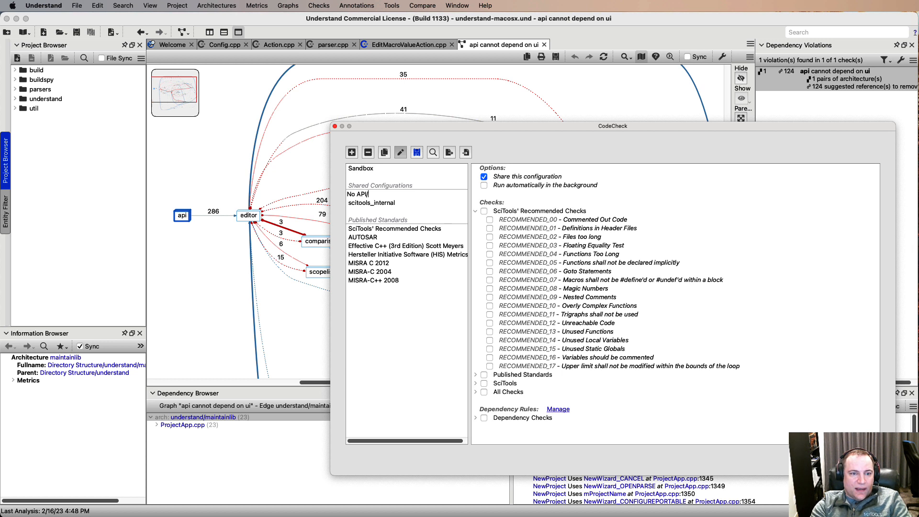
pyautogui.write('/UI De[pe')
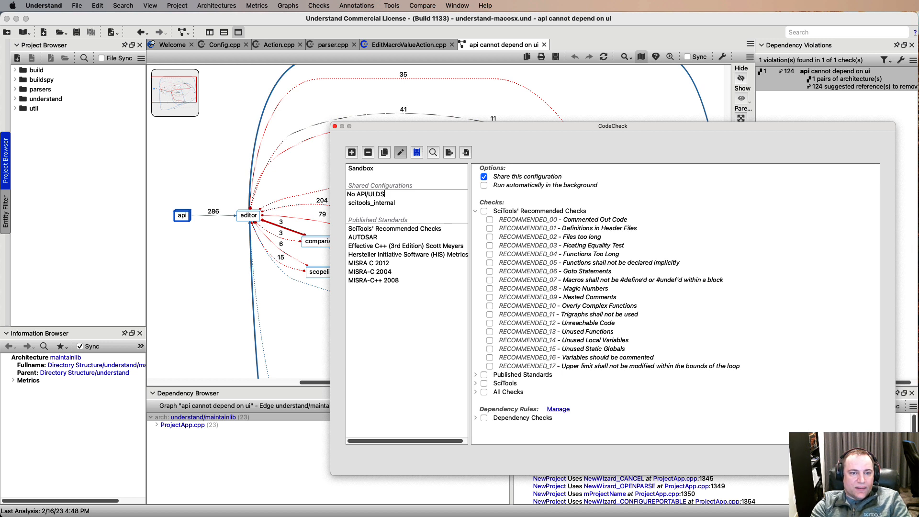
pyautogui.press('BackSpace')
pyautogui.press('BackSpace')
pyautogui.press('BackSpace')
pyautogui.write('pe')
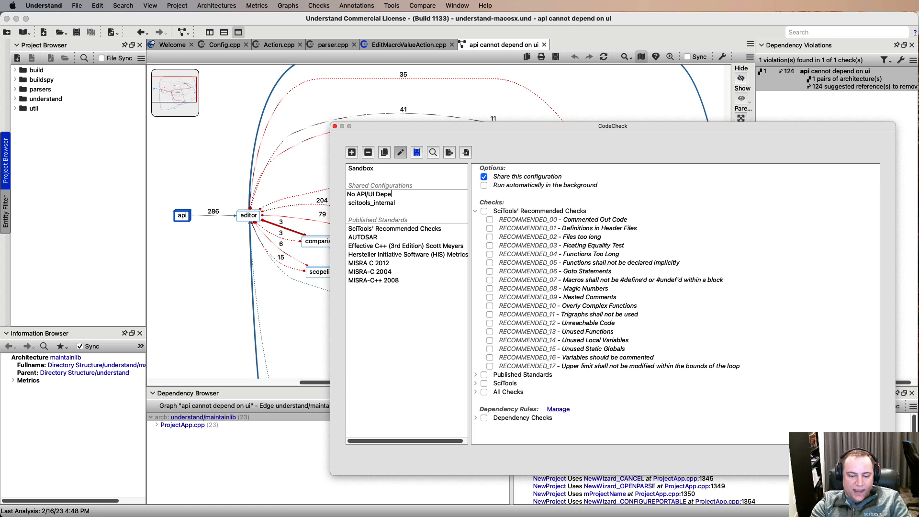
pyautogui.write('ndencies')
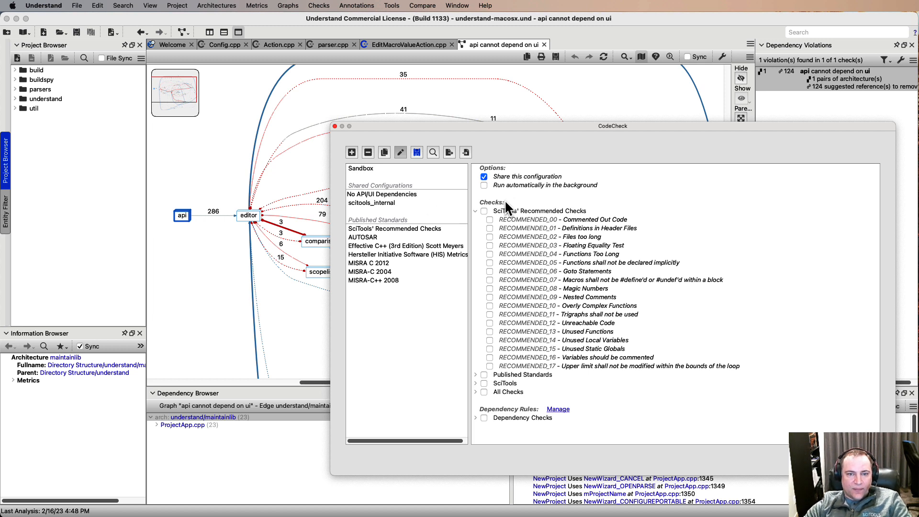
pyautogui.press('Return')
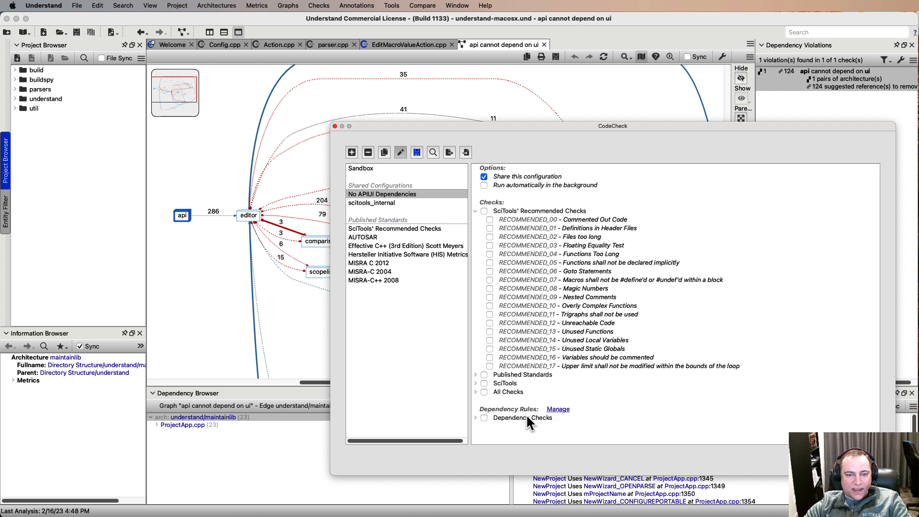
# - Include the "api cannot depend on ui" dependency check, enable automatic background running, and save the configuration
pyautogui.click(476, 417)
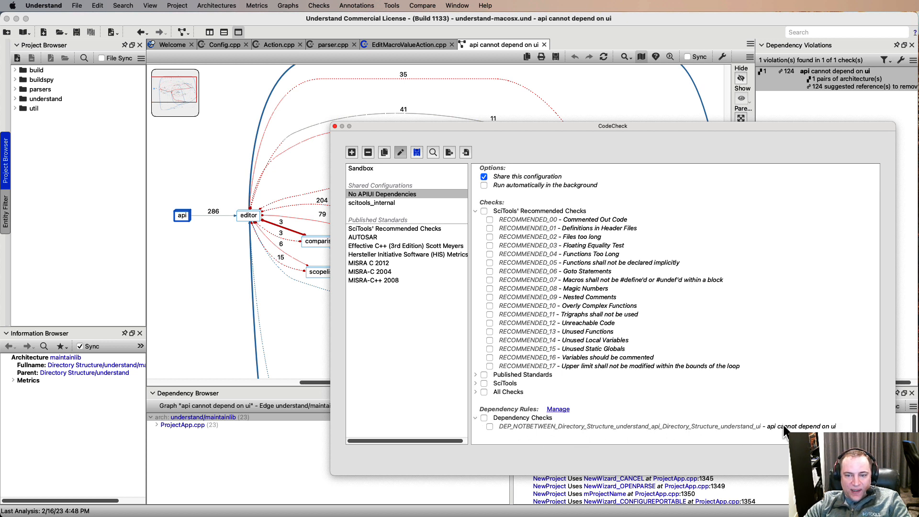
pyautogui.click(489, 426)
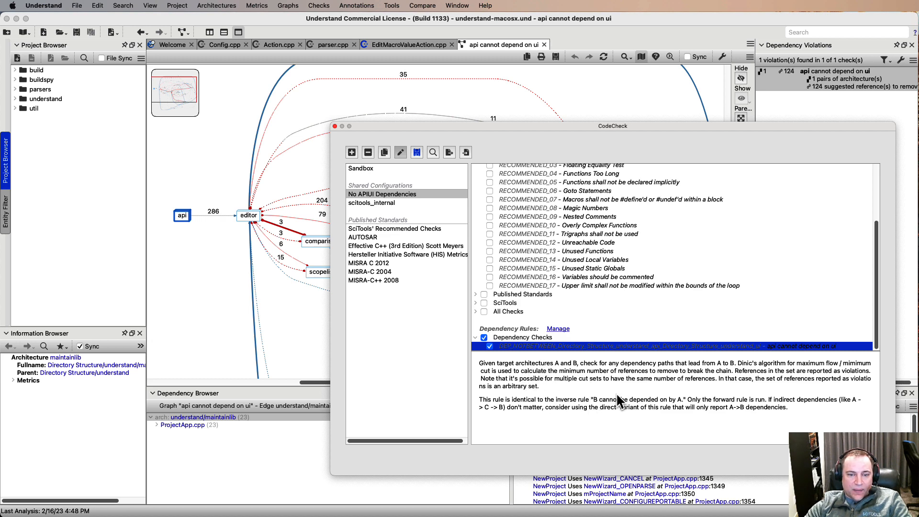
pyautogui.scroll(5, 613, 294)
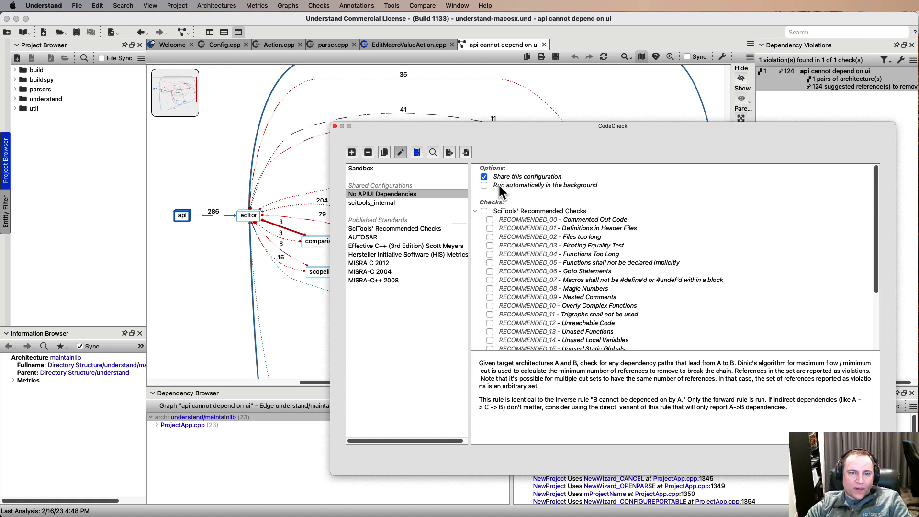
pyautogui.click(483, 186)
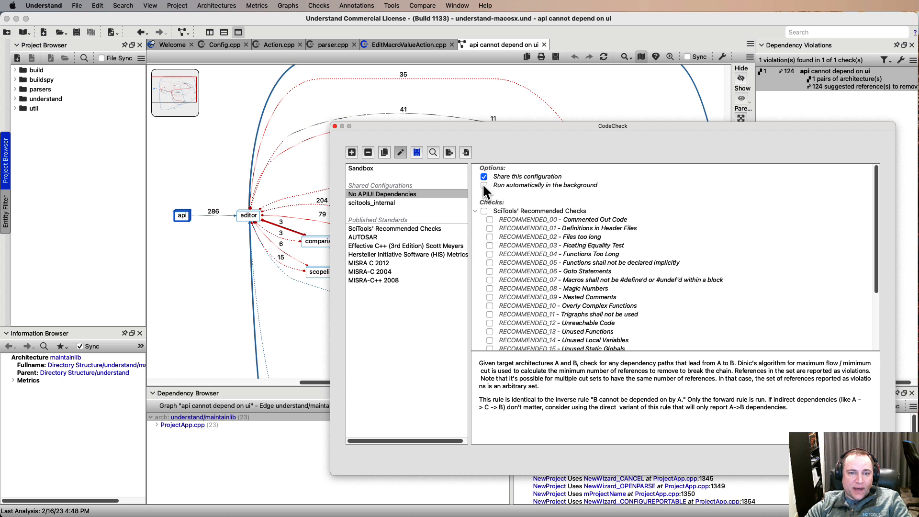
pyautogui.click(418, 151)
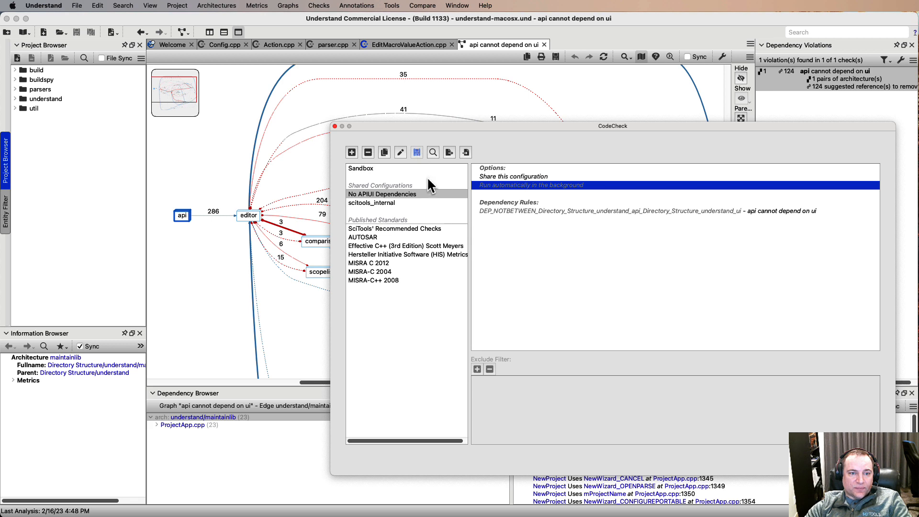
pyautogui.click(334, 126)
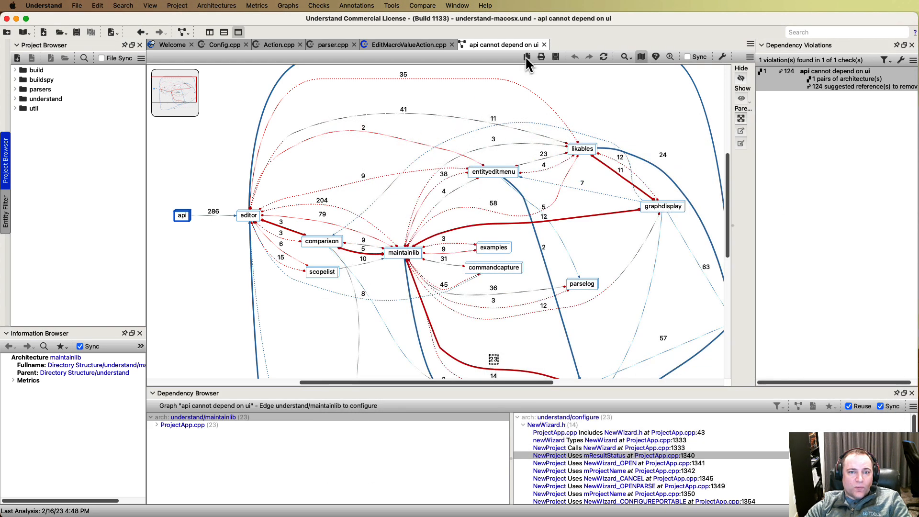
# - Close the "api cannot depend on ui" violation graph
pyautogui.click(544, 45)
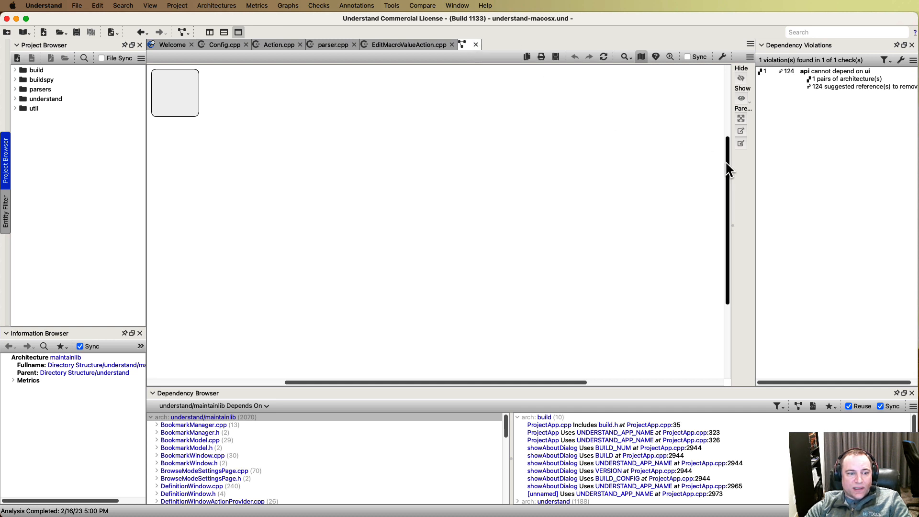
# - Close the remaining graph view and the Dependency Violations results, leaving EditMacroValueAction.cpp open
pyautogui.moveTo(727, 164); pyautogui.dragTo(727, 133)
pyautogui.click(475, 44)
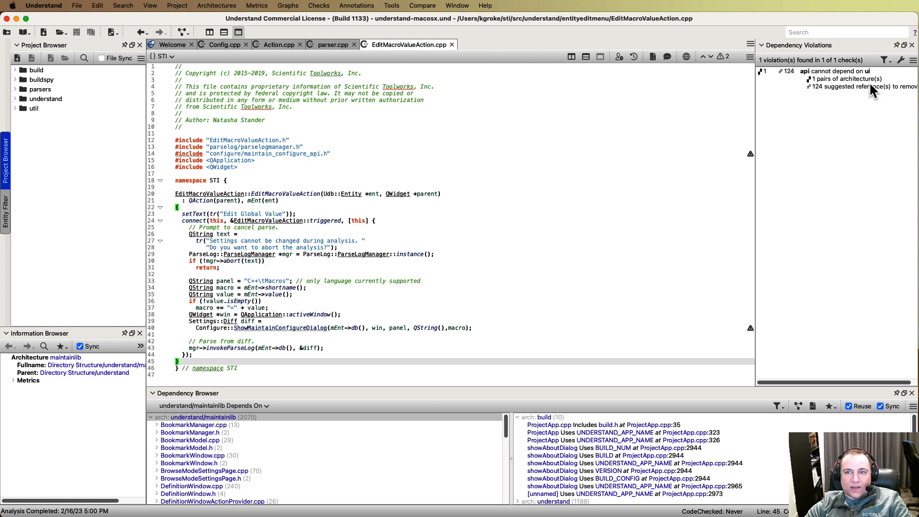
pyautogui.click(911, 44)
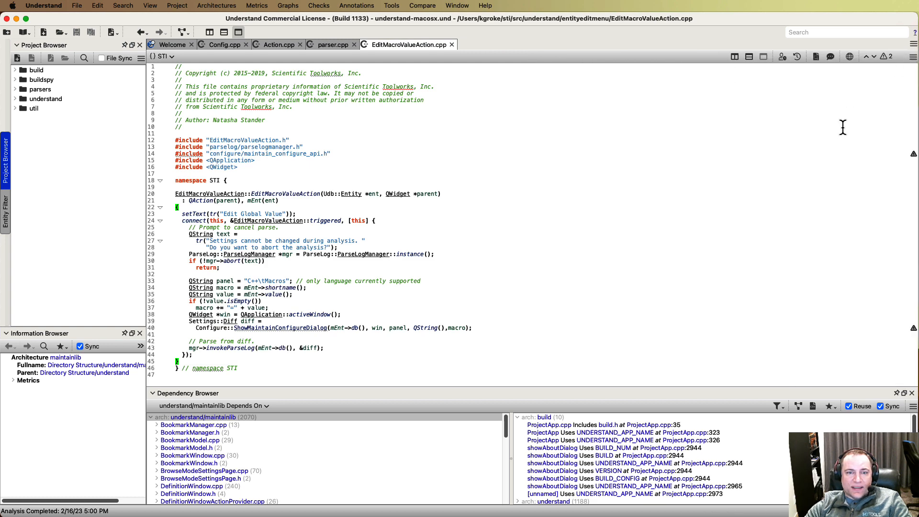
# - Examine the flagged ShowMaintainConfigureDialog call on line 40 of EditMacroValueAction.cpp, including its entity details
pyautogui.click(711, 192)
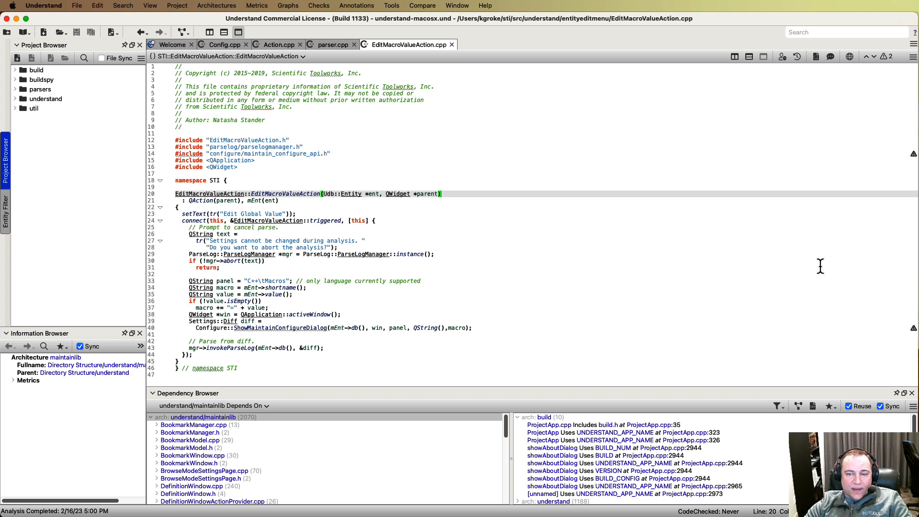
pyautogui.moveTo(913, 329)
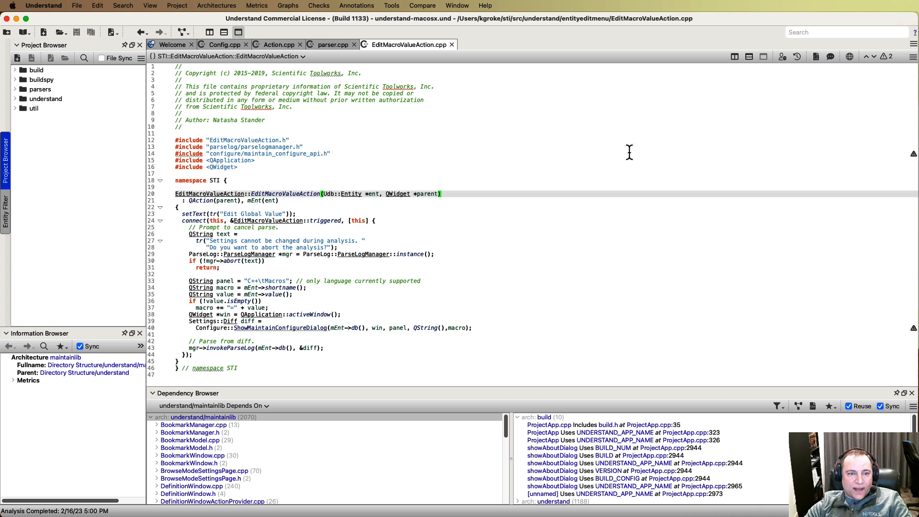
pyautogui.click(345, 329)
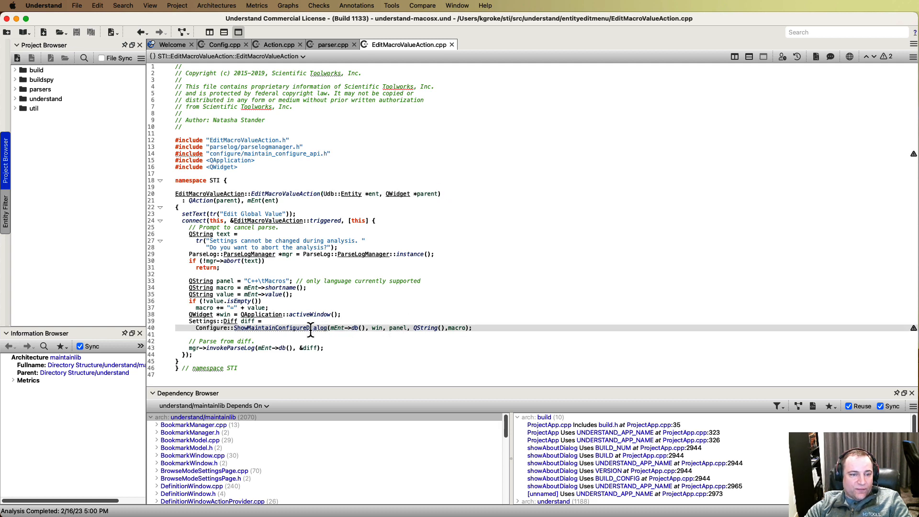
pyautogui.moveTo(310, 329)
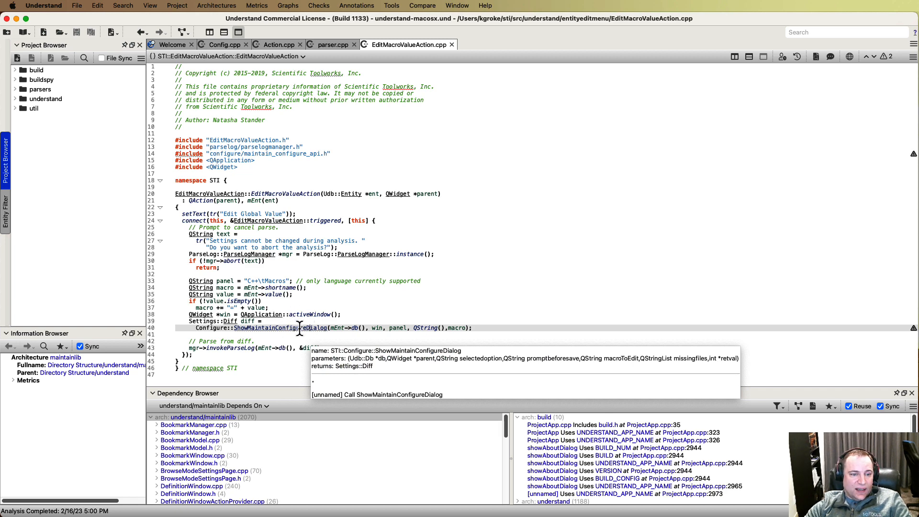
pyautogui.click(361, 313)
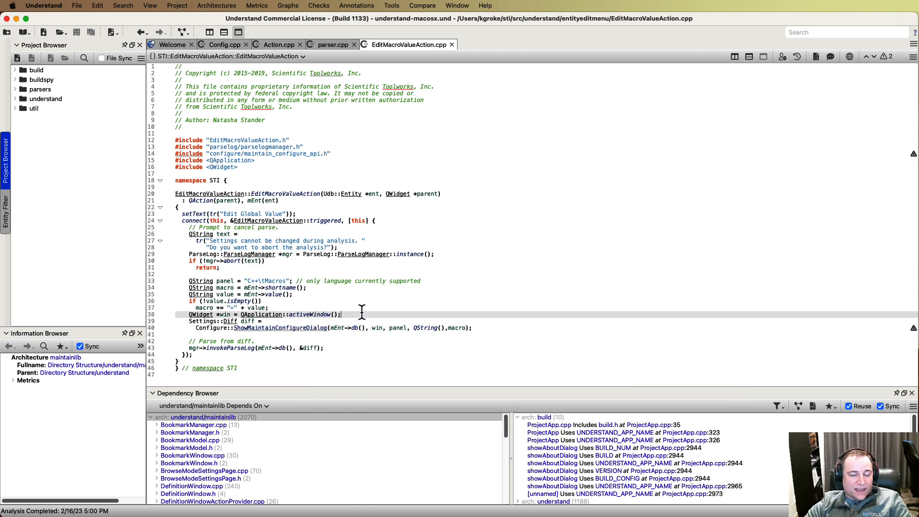